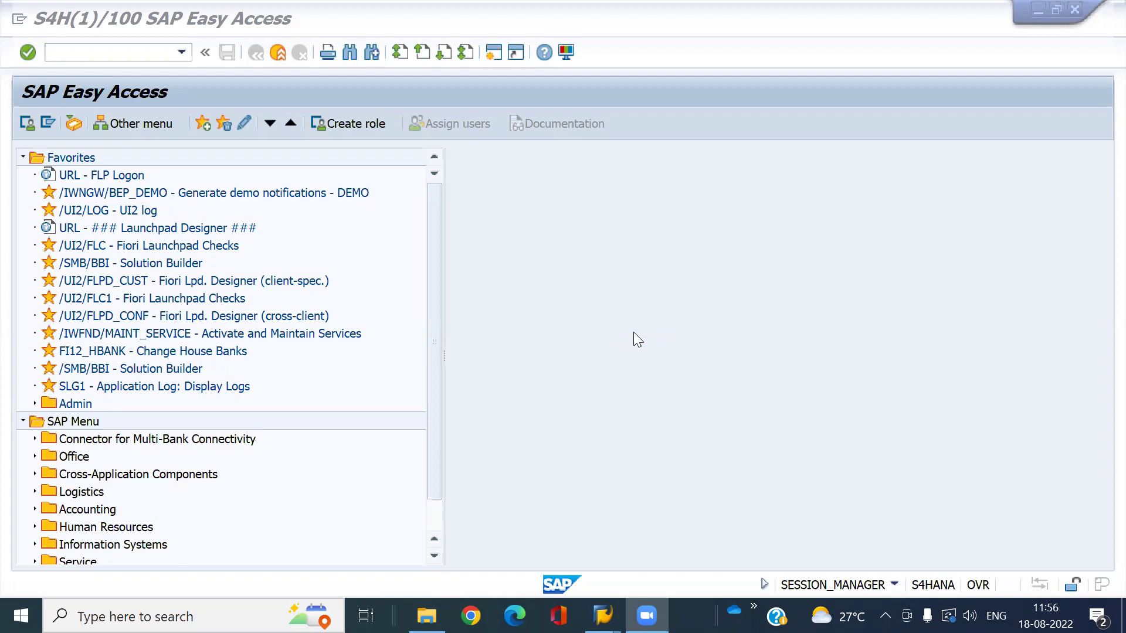
In MMCC, turn off Test Run and execute a copy of reference material ELB90D10P
left_click(93, 61)
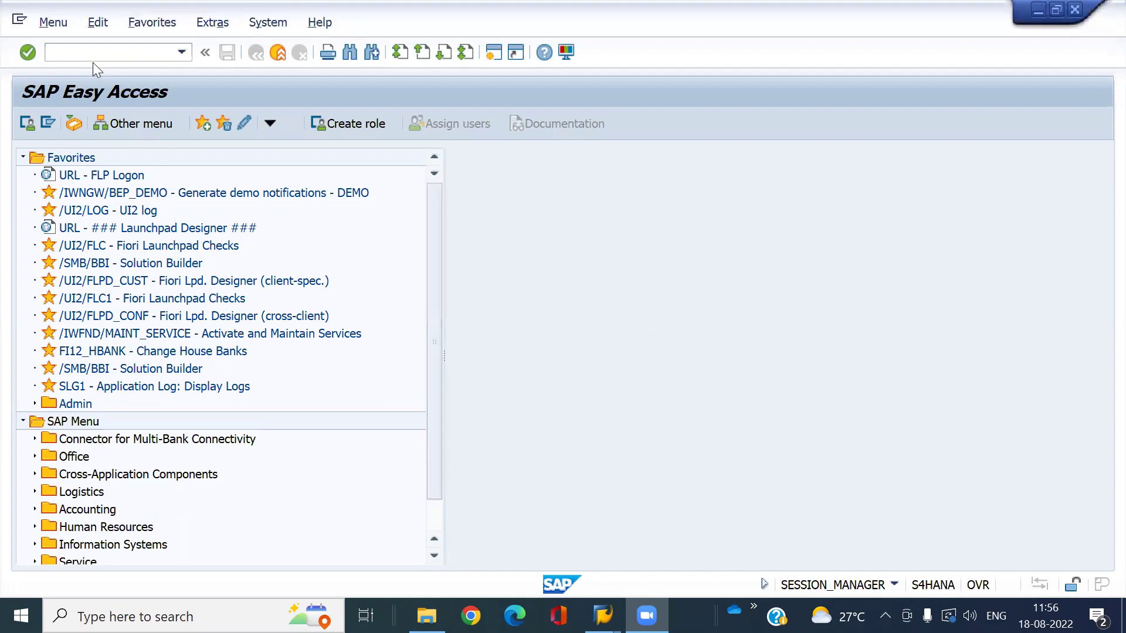
type("/NMM")
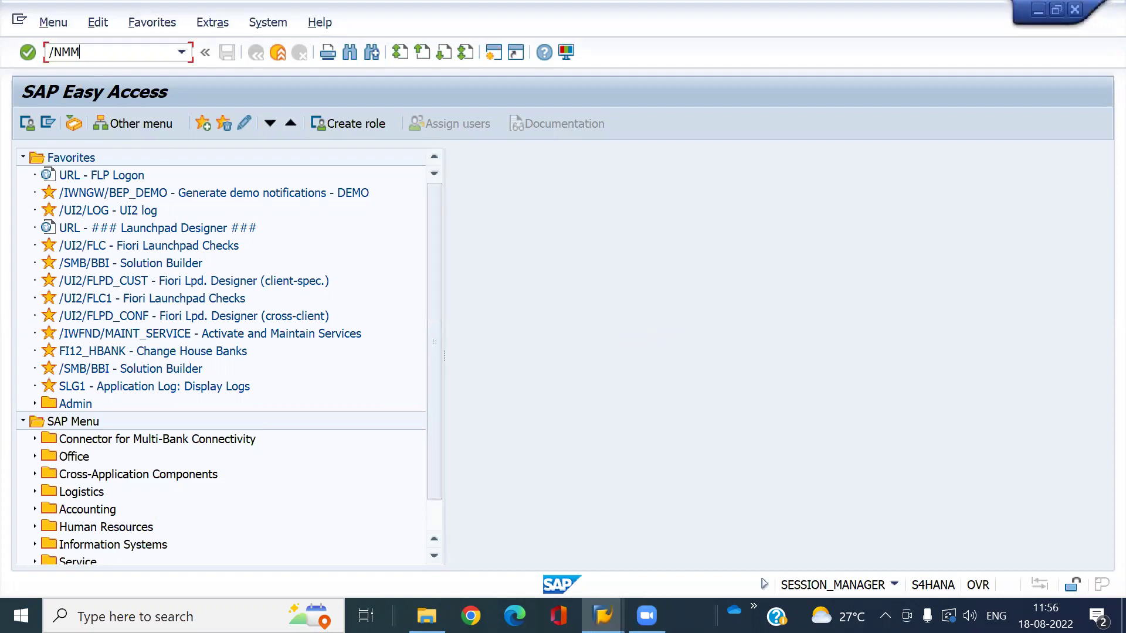
type("CC")
key("Return")
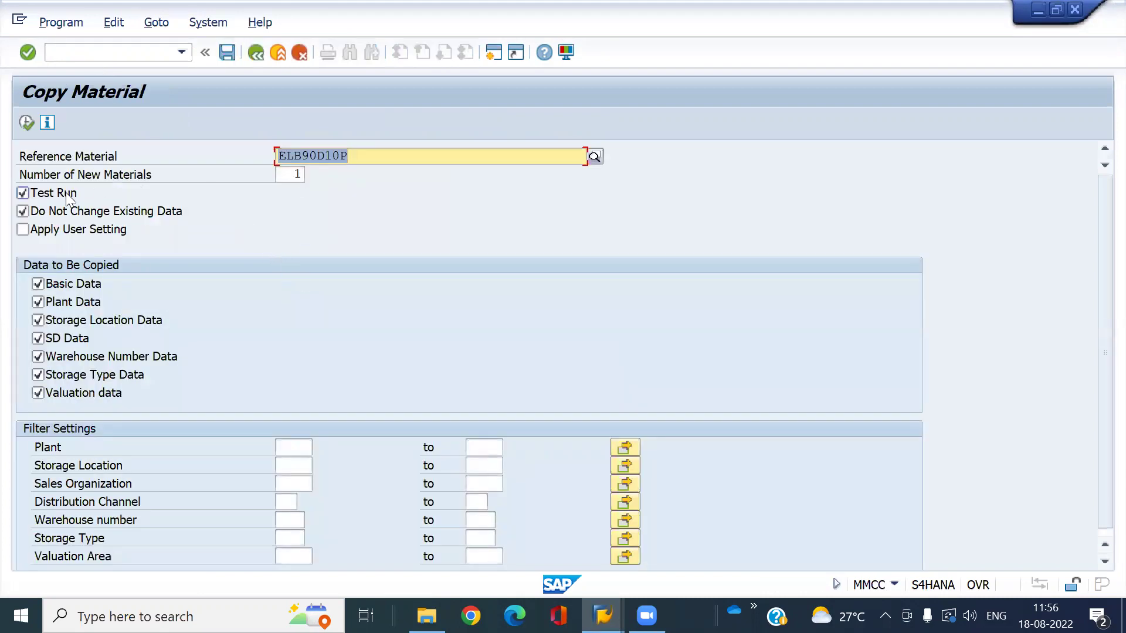
left_click(49, 193)
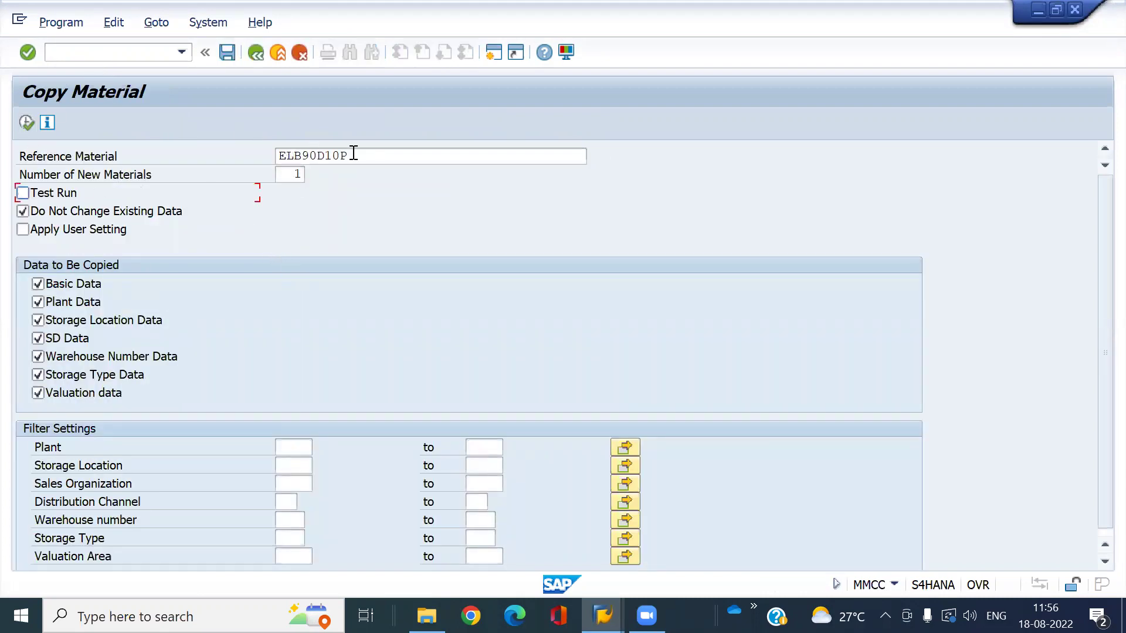
left_click(352, 154)
double_click(354, 155)
left_click(353, 154)
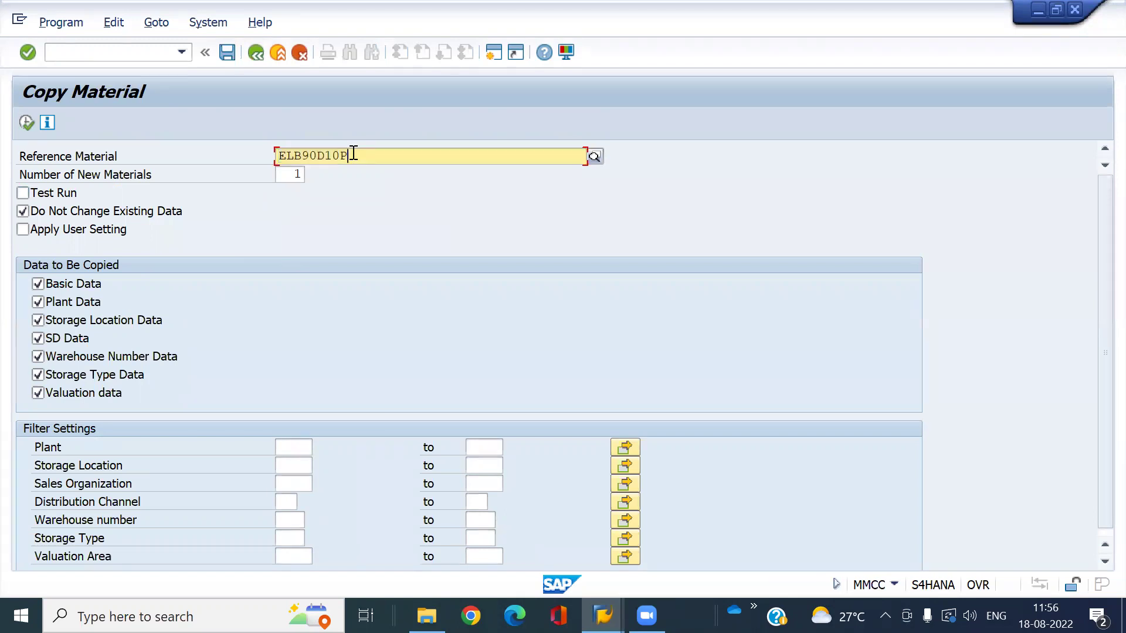
left_click(27, 122)
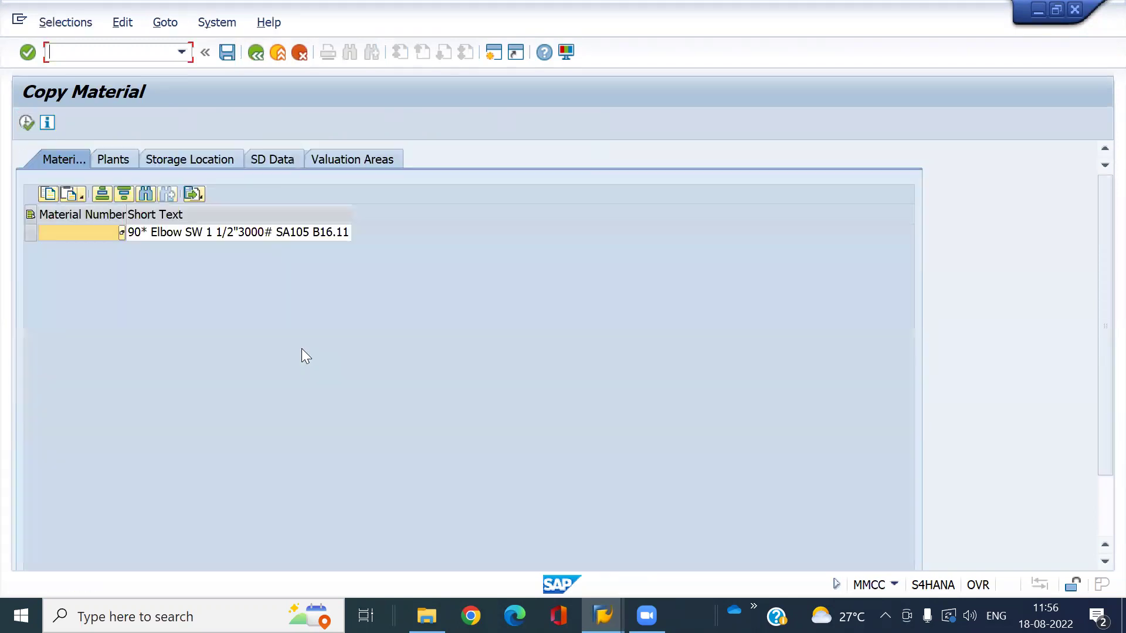
Change the new material number to ELB90D120P and remove the 1 1/2 size from the short text
left_click(78, 233)
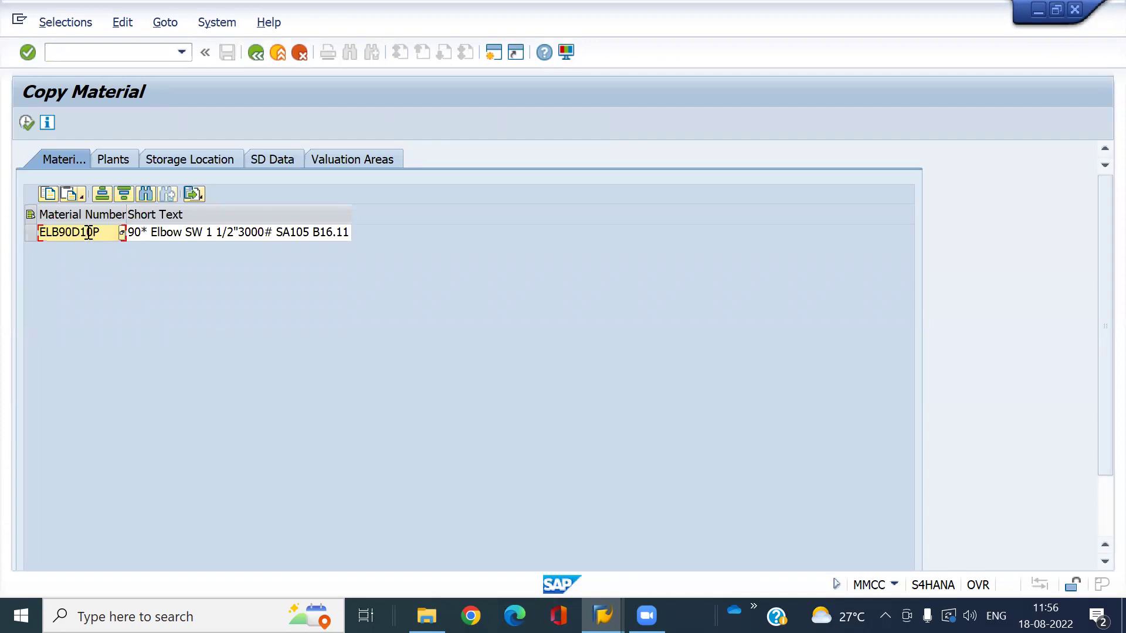
key("Delete")
type("120")
left_click(230, 233)
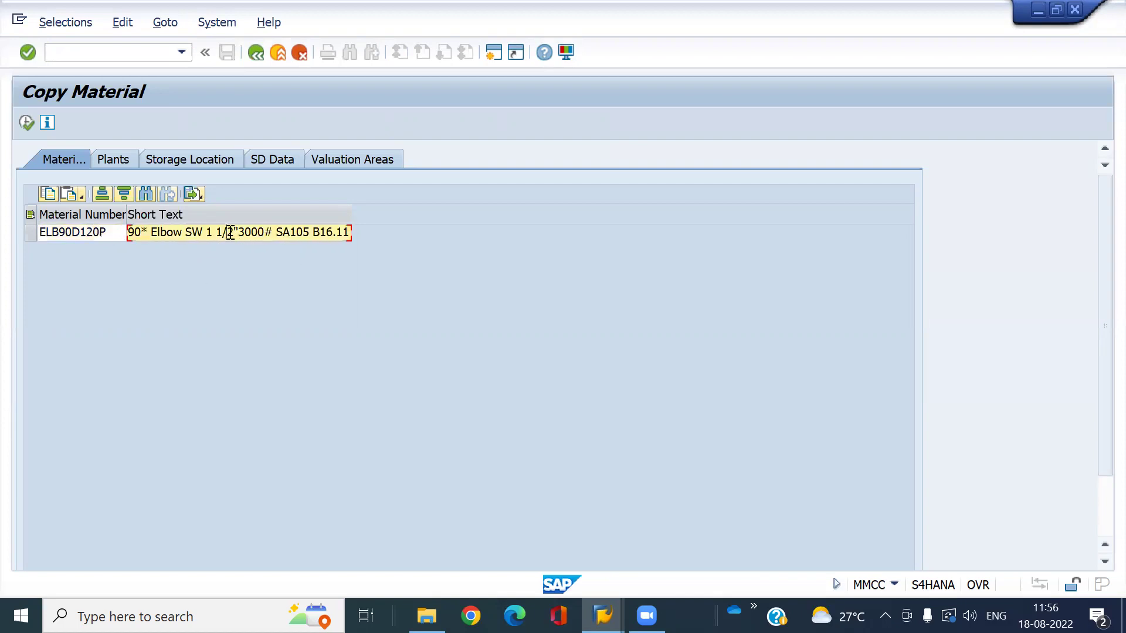
key("BackSpace")
key("BackSpace")
key("BackSpace")
key("BackSpace")
key("Delete")
Post the copy with short-text size 6", then open material ELB90D120P in MM02
type("6")
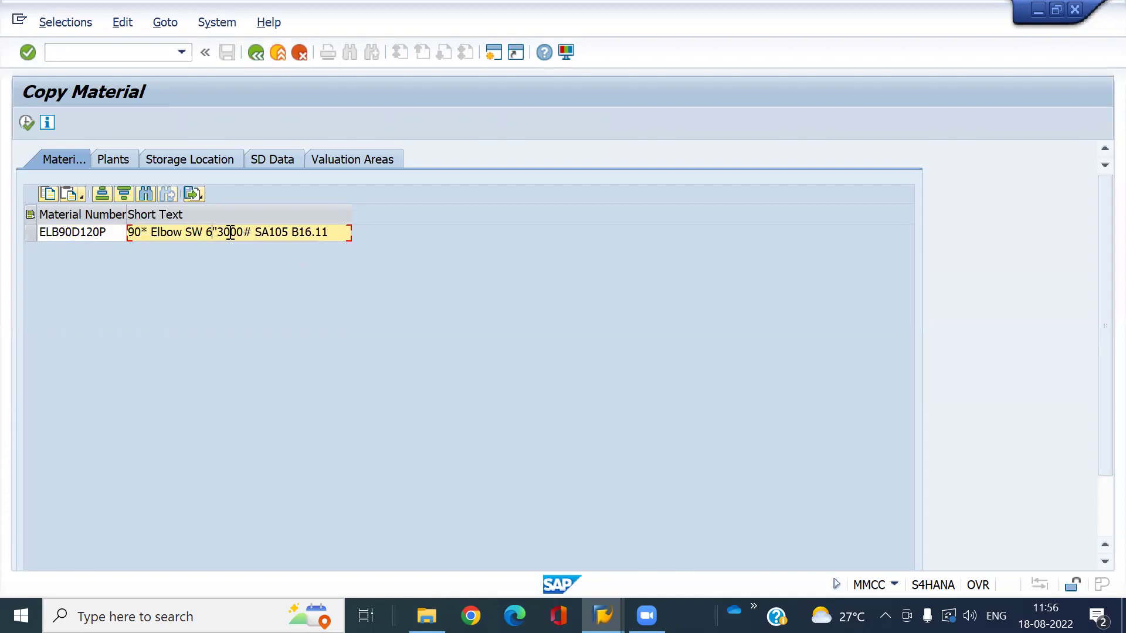
left_click(26, 128)
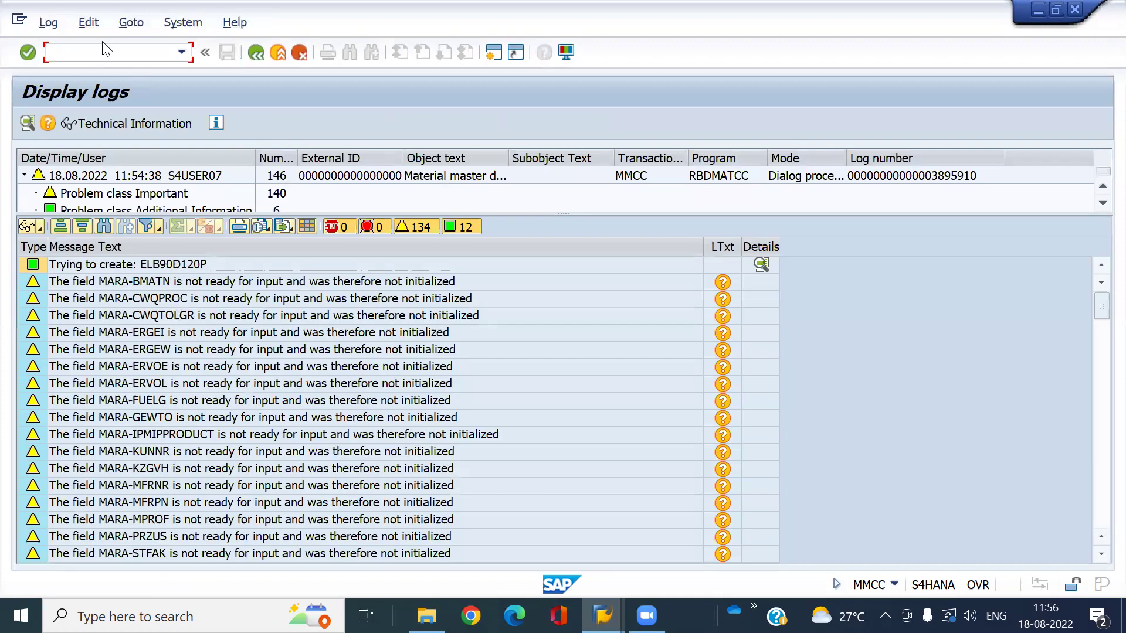
type("/NMM02")
key("Return")
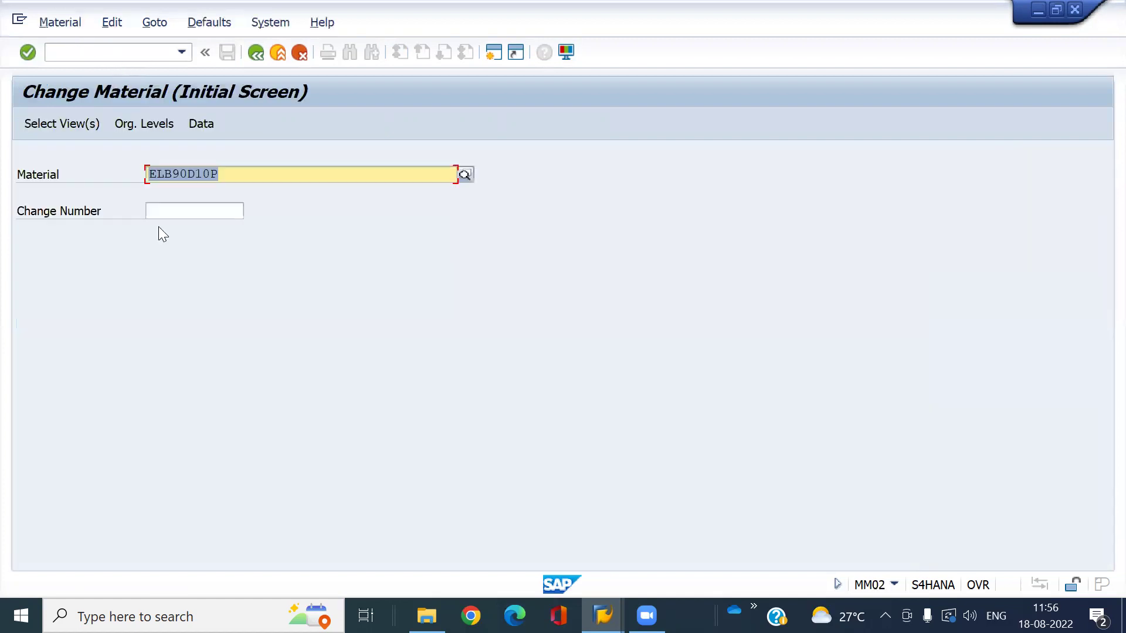
left_click(211, 171)
type("2")
type("0")
key("Return")
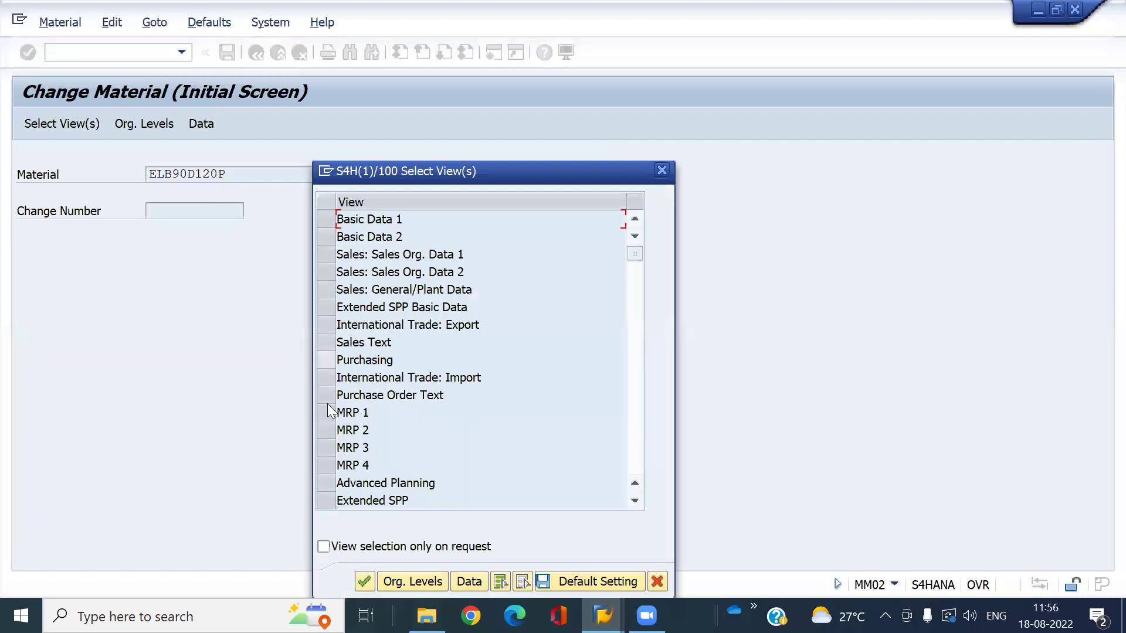
Select the MRP 1 and MRP 2 views for plant 7010, storage location 1000
left_click(332, 414)
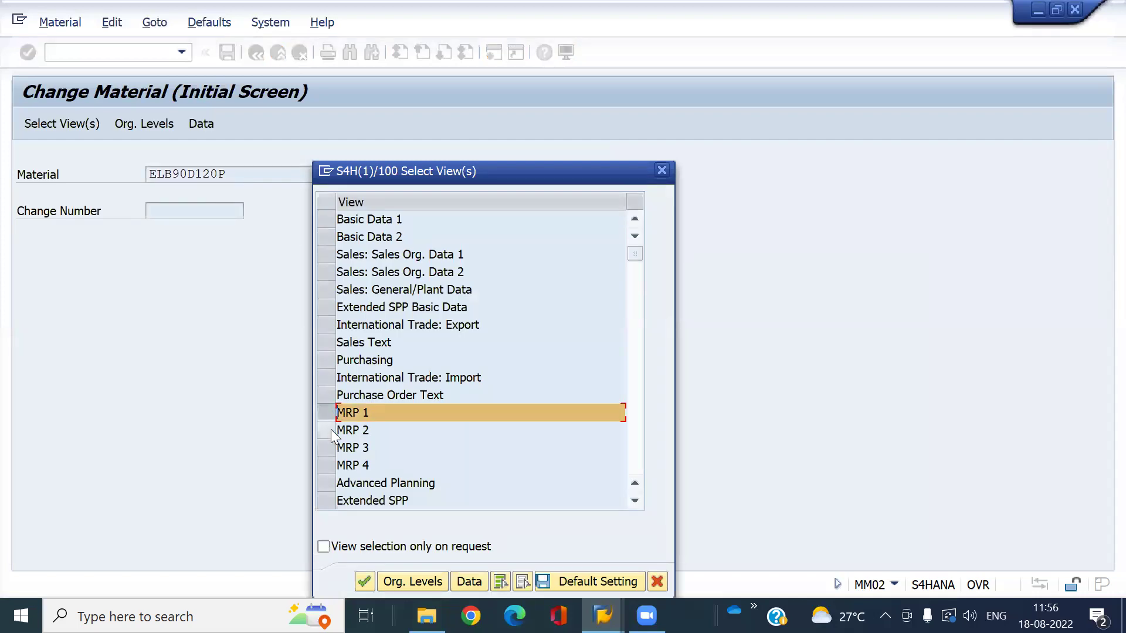
left_click(331, 430)
key("Return")
key("Down")
key("Tab")
key("Down")
key("Return")
key("Return")
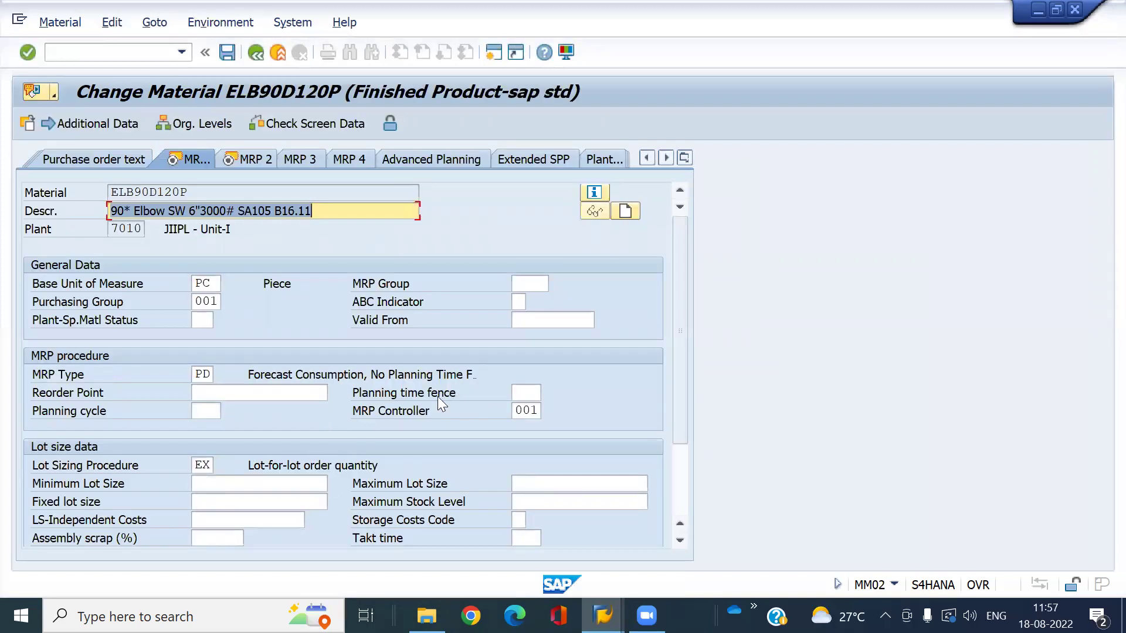
left_click(678, 487)
Check the 1.000 safety stock on MRP 2 and save the material unchanged
left_click(242, 162)
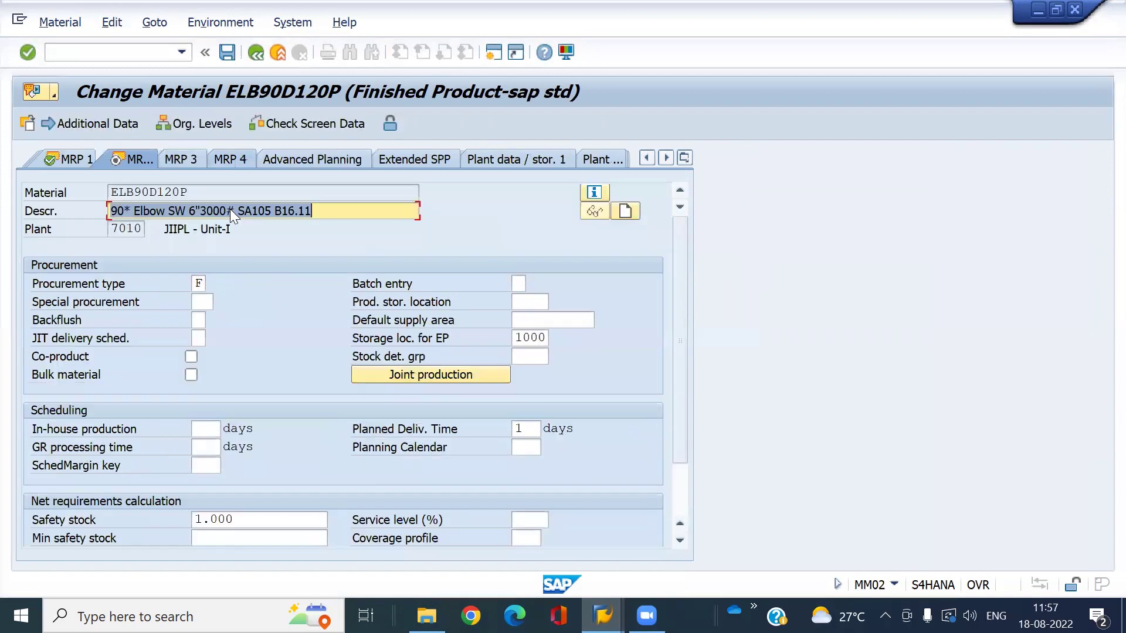
left_click(257, 519)
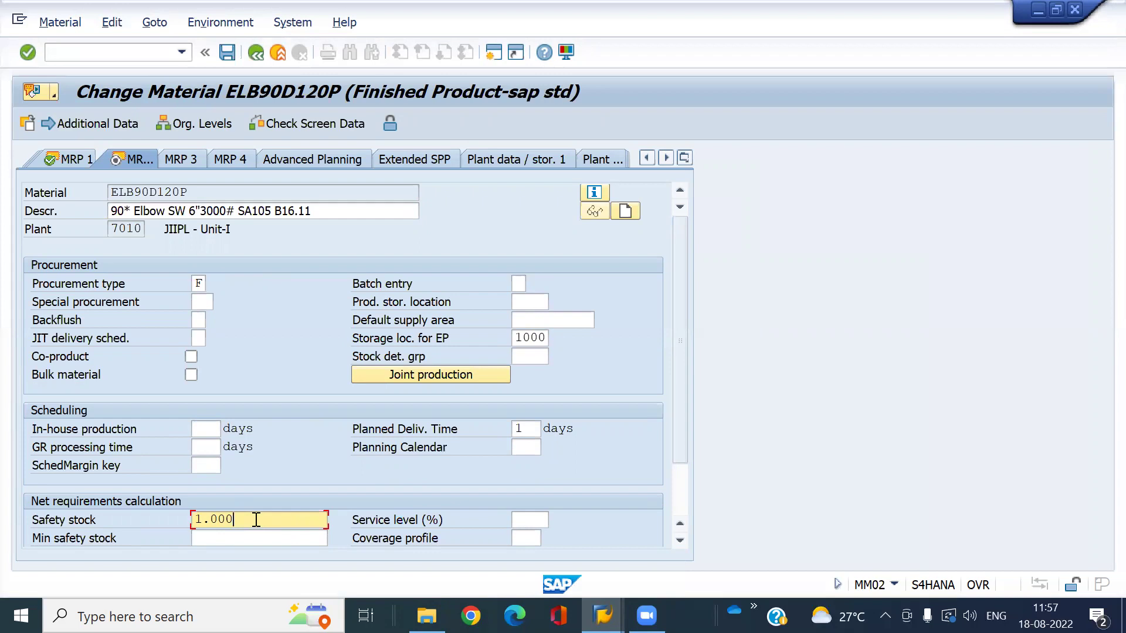
left_click(225, 57)
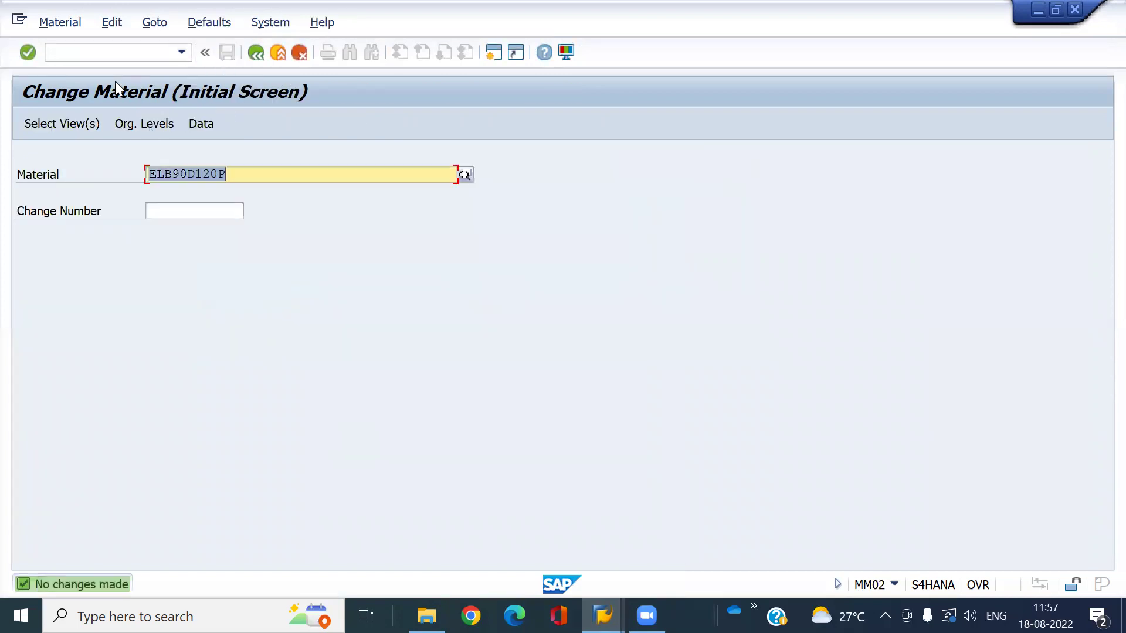
Start an info record for the vendor, ELB90D120P, purchasing org 7000 and plant 7010
left_click(97, 52)
type("/nmm02")
key("Return")
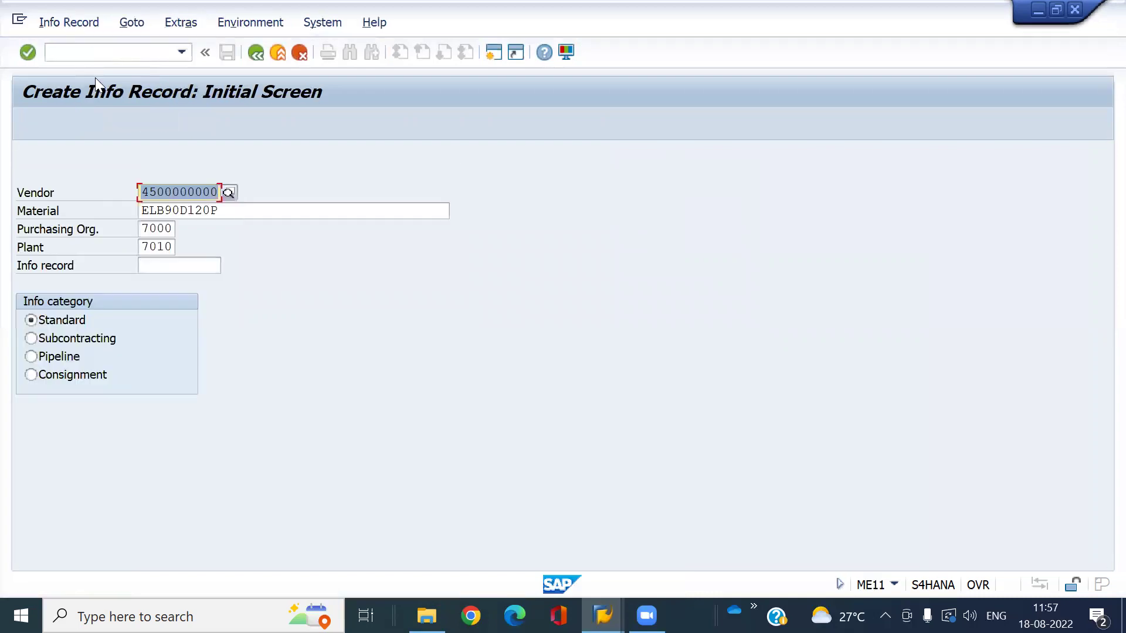
left_click(183, 213)
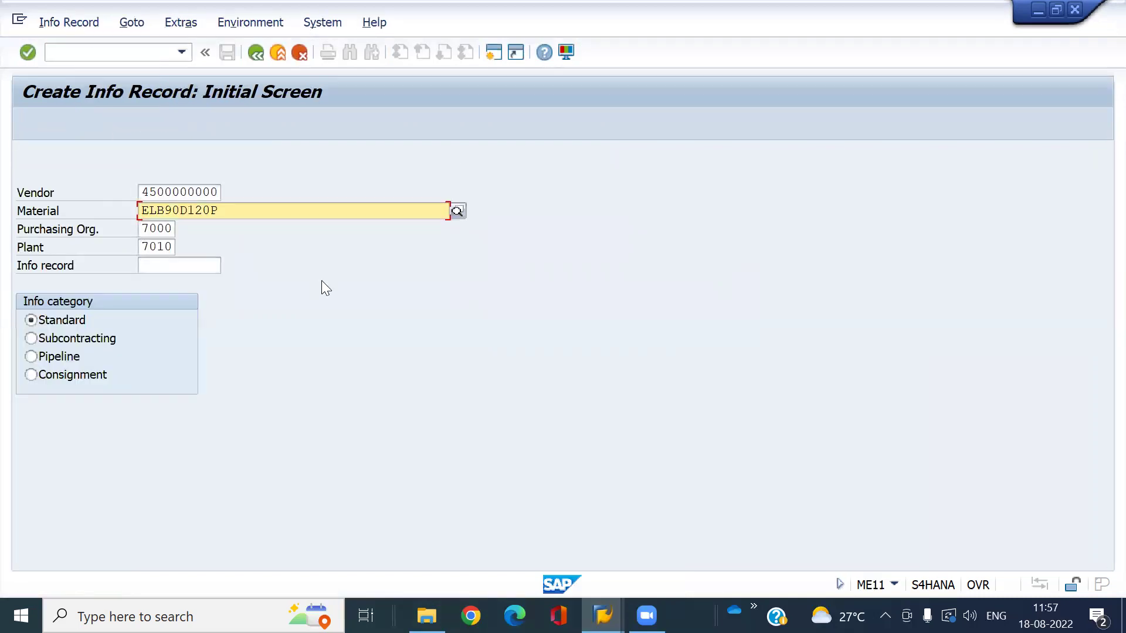
left_click(207, 193)
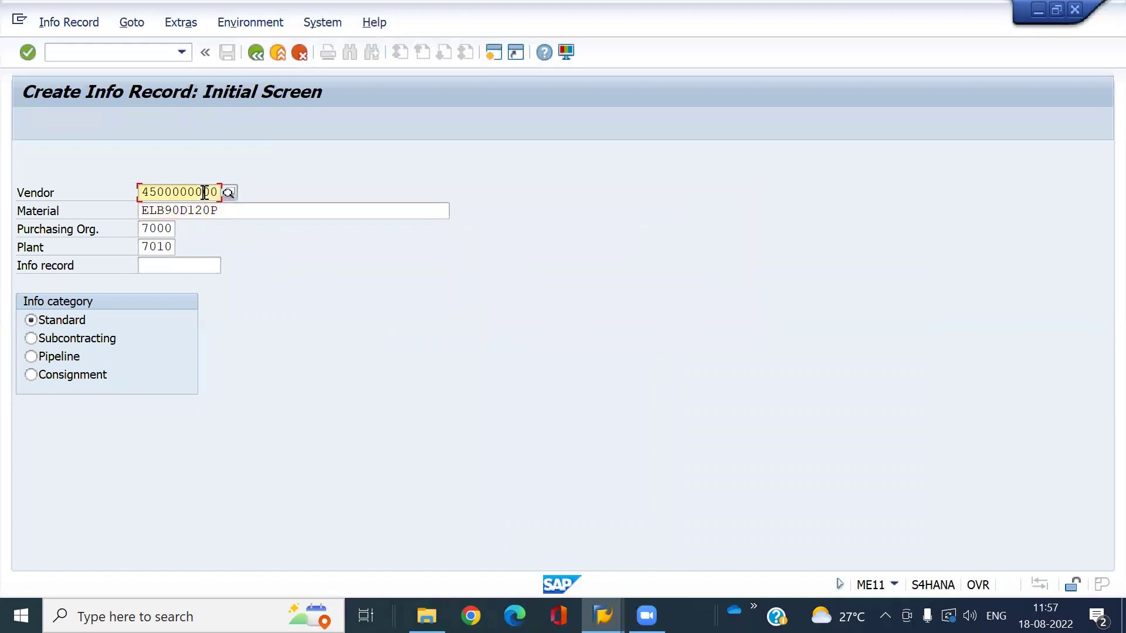
left_click(156, 229)
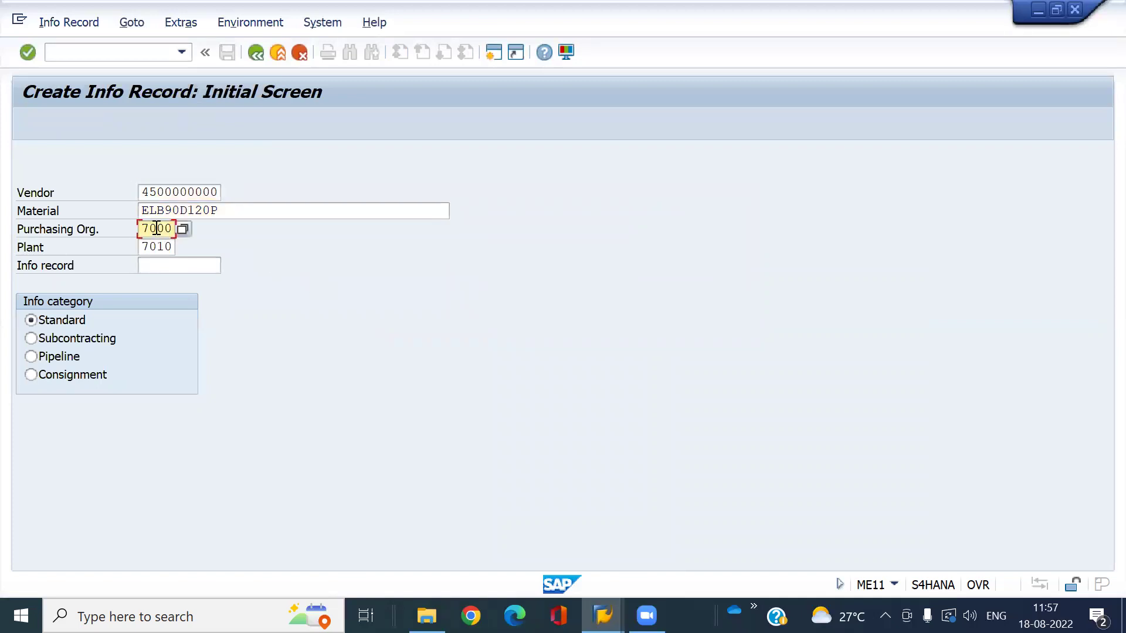
left_click(158, 247)
key("Return")
key("Return")
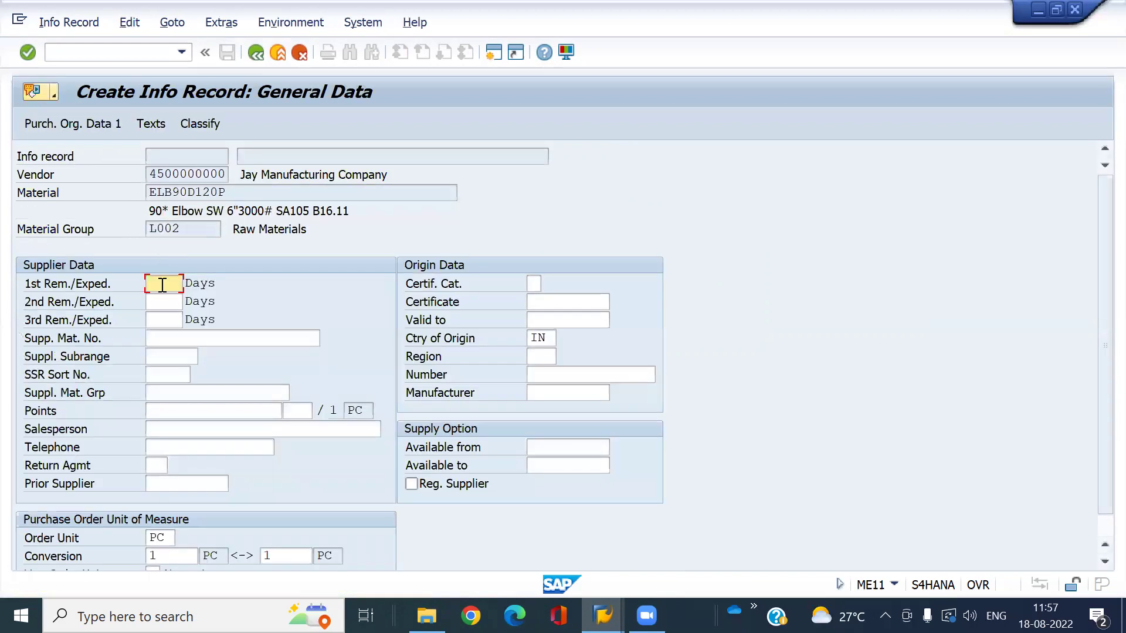
key("Return")
left_click(176, 320)
Enter standard quantity 10 and net price 600 INR, enable automatic sourcing, and save
type("10")
left_click(211, 478)
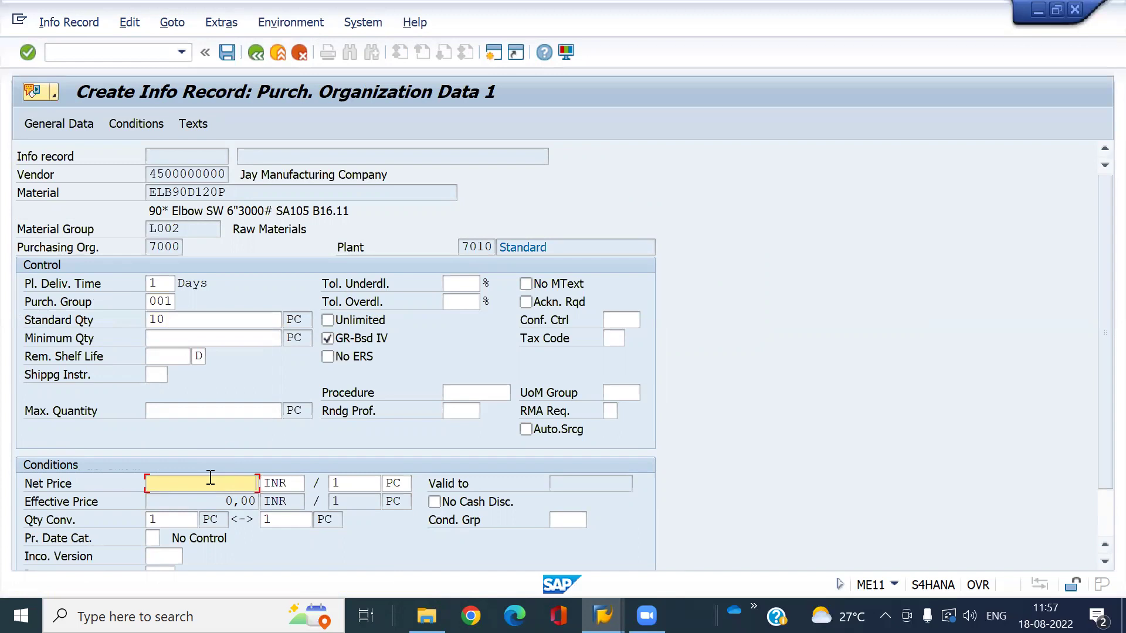
type("600")
left_click(542, 431)
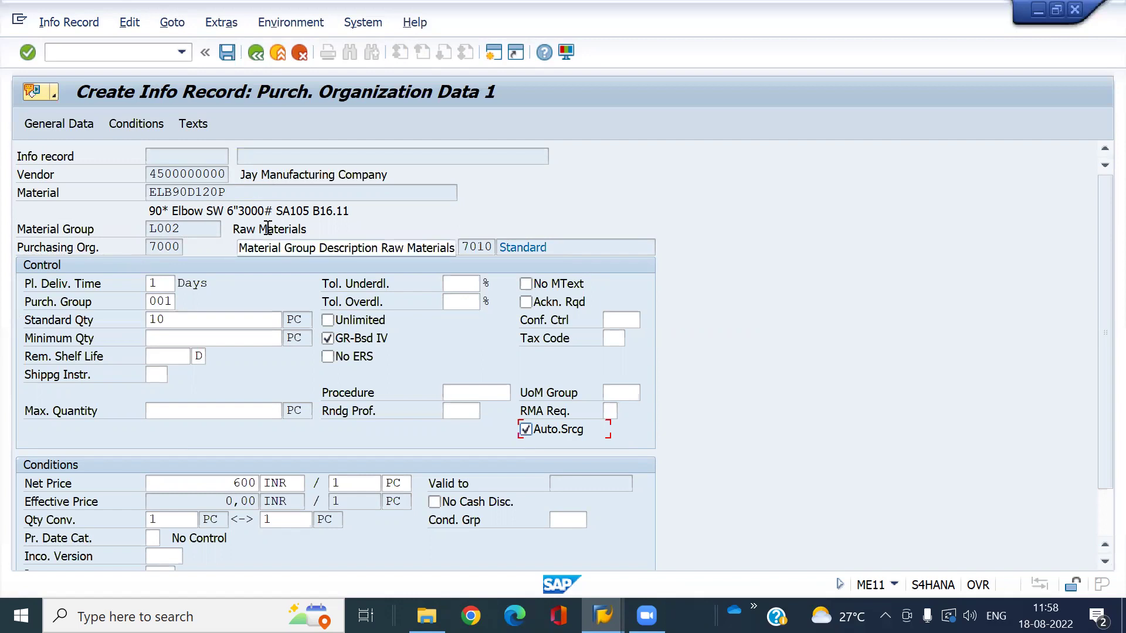
left_click(227, 53)
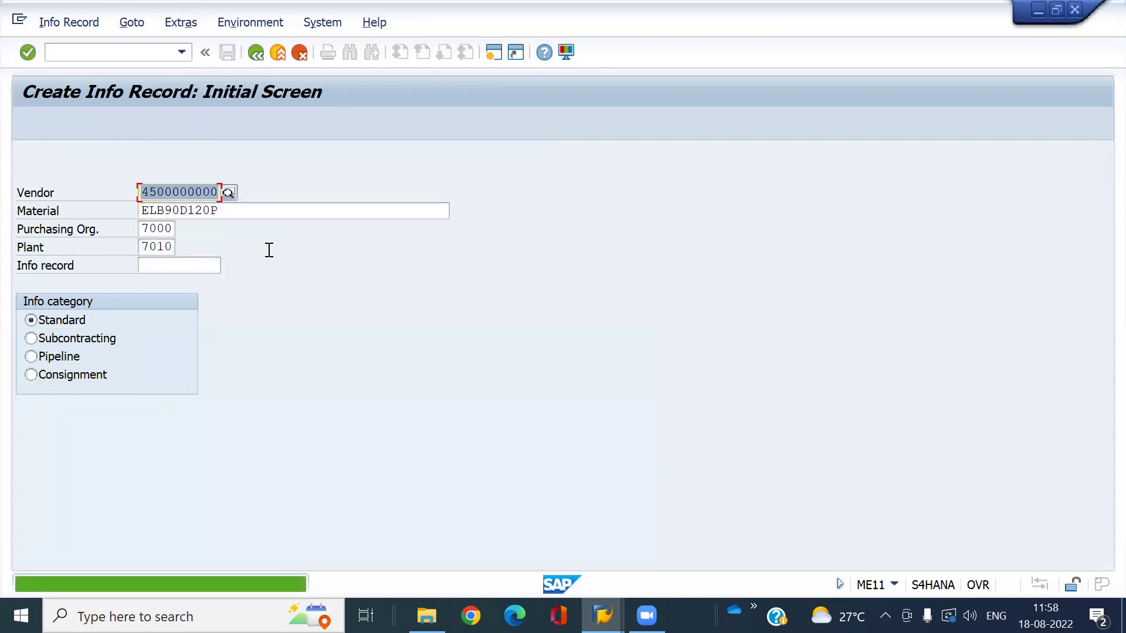
Run MRP Live (MD01N) for ELB90D120P in plant 7010 and select its log row
left_click(105, 56)
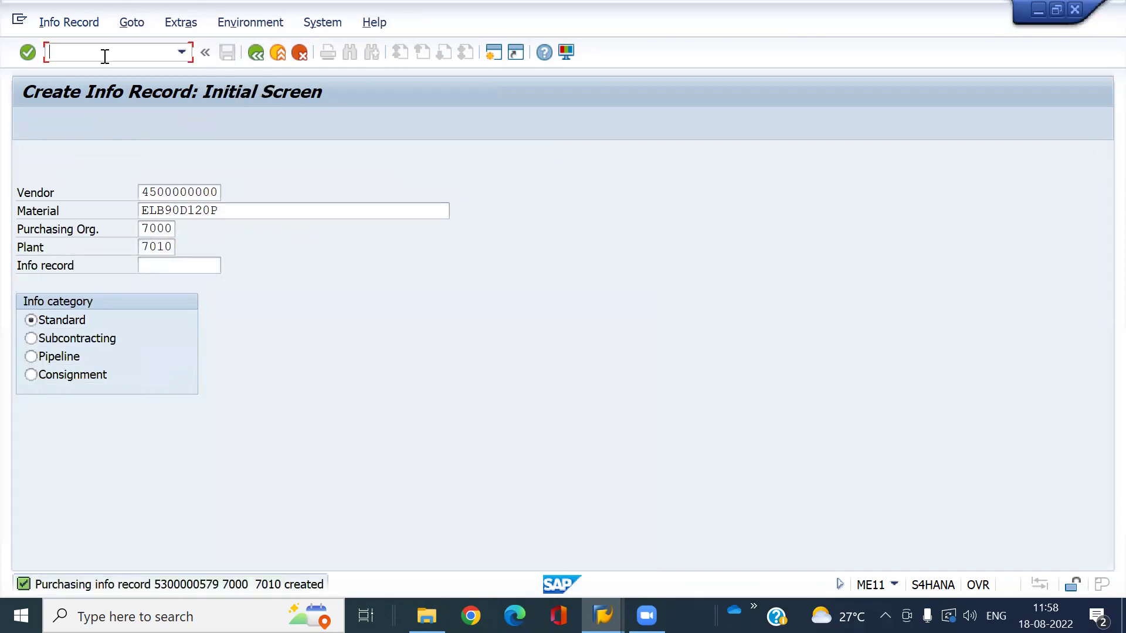
type("/NMD01N")
key("Return")
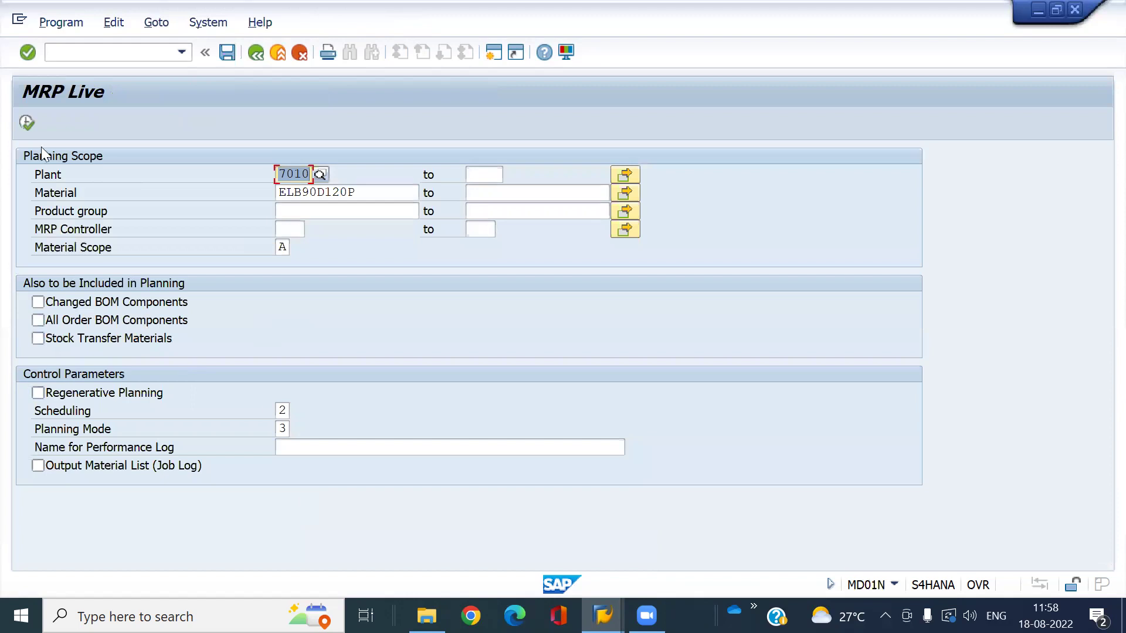
left_click(28, 124)
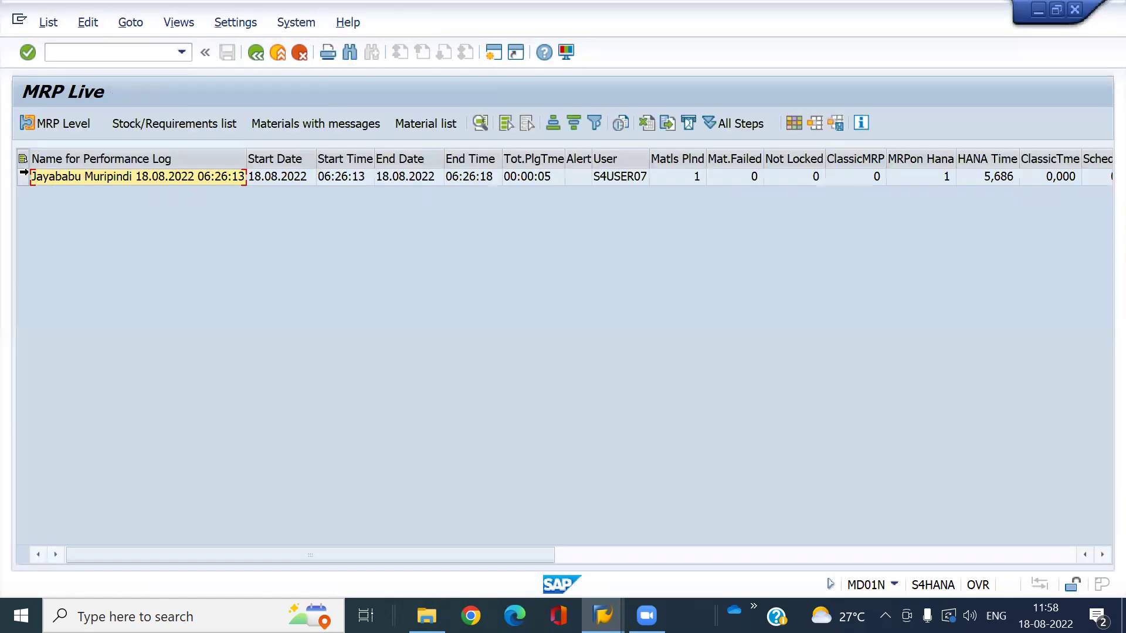
left_click(23, 177)
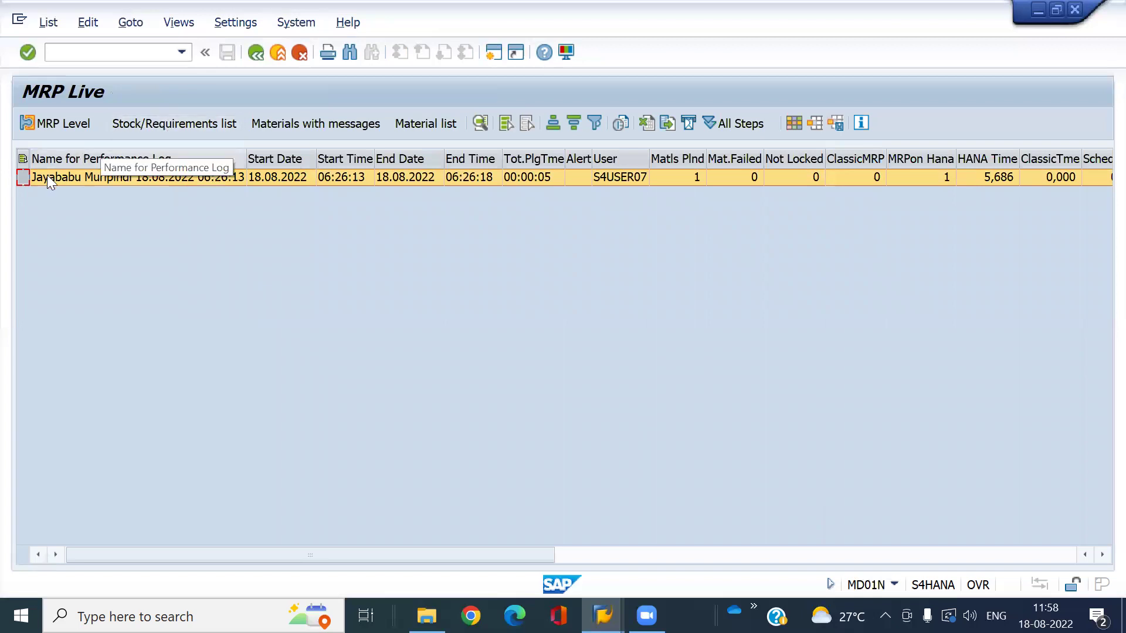
Open ELB90D120P's stock/requirements list and show the 1.000 purchase requisition's details
left_click(150, 126)
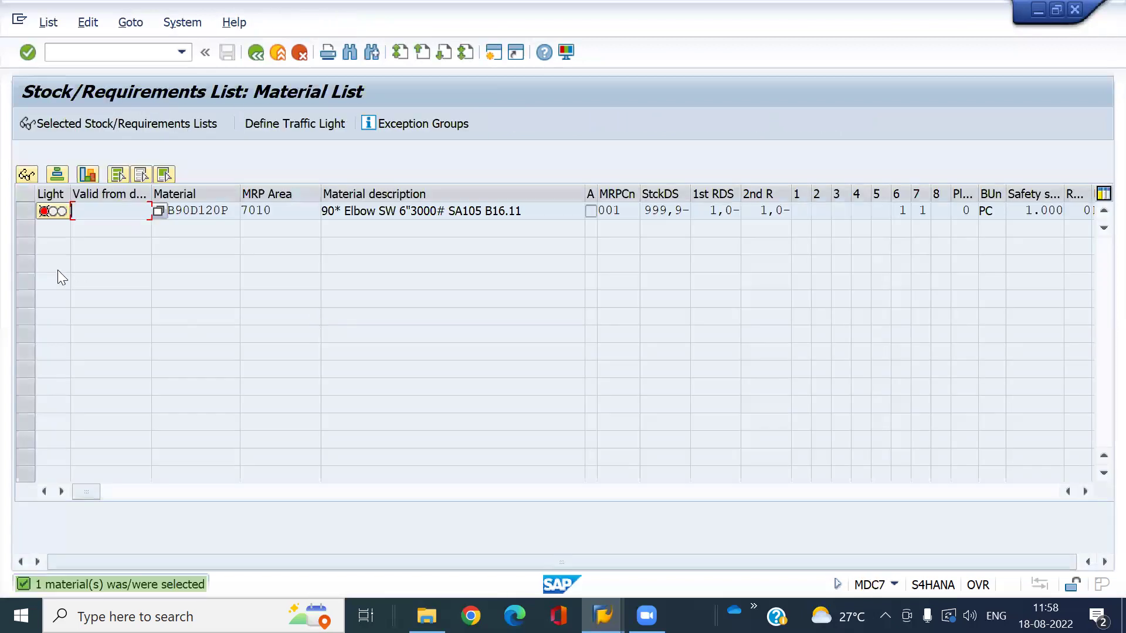
left_click(25, 212)
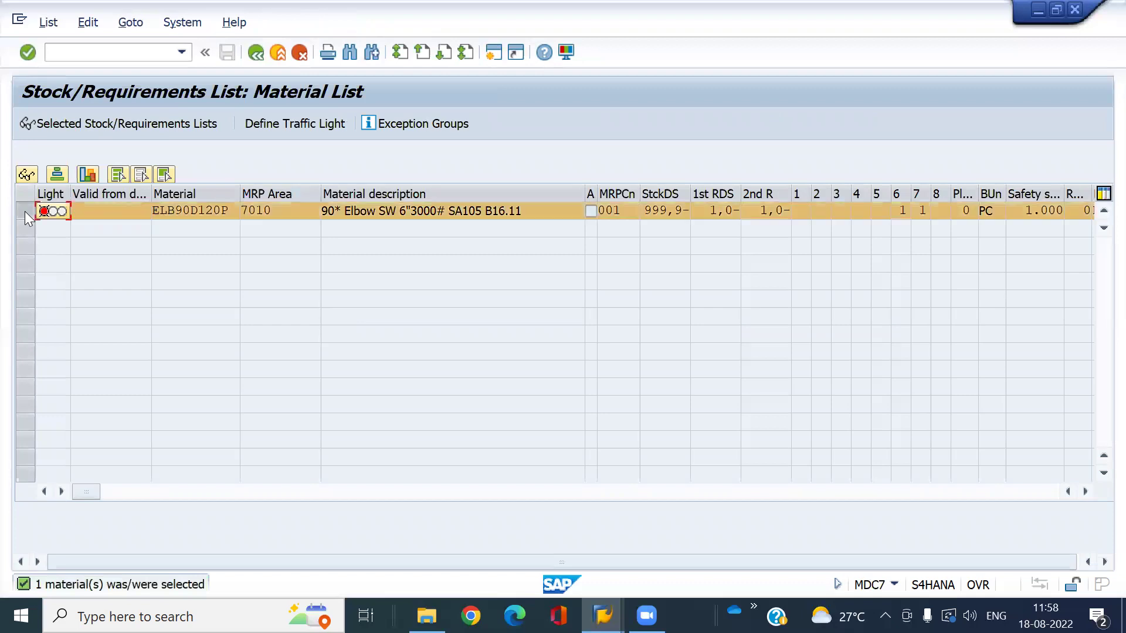
left_click(153, 124)
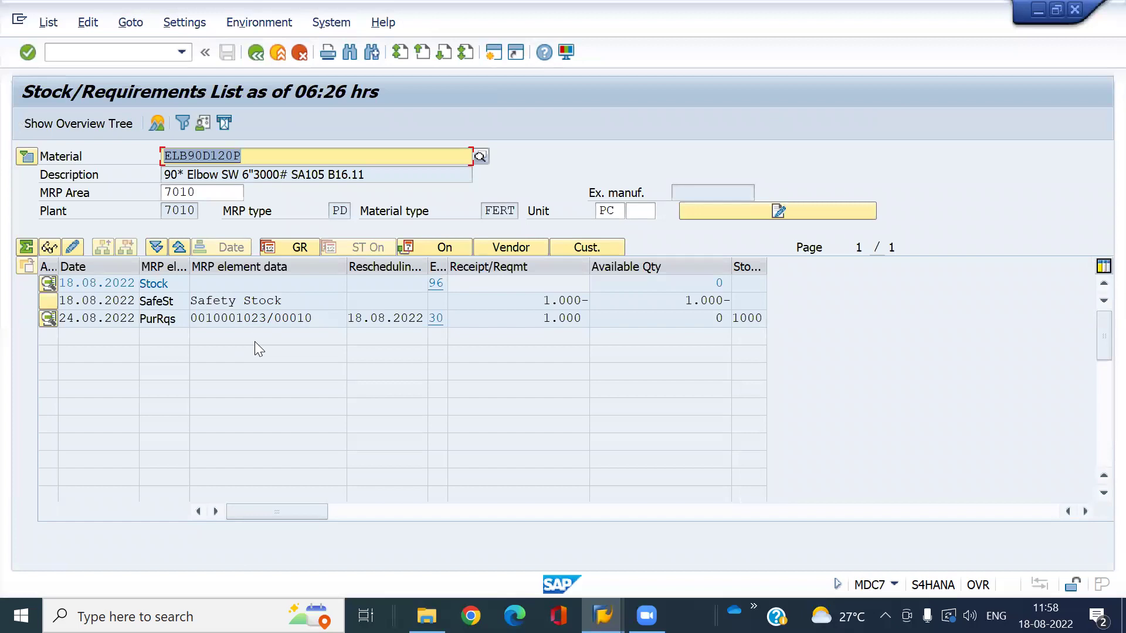
left_click(238, 317)
double_click(238, 318)
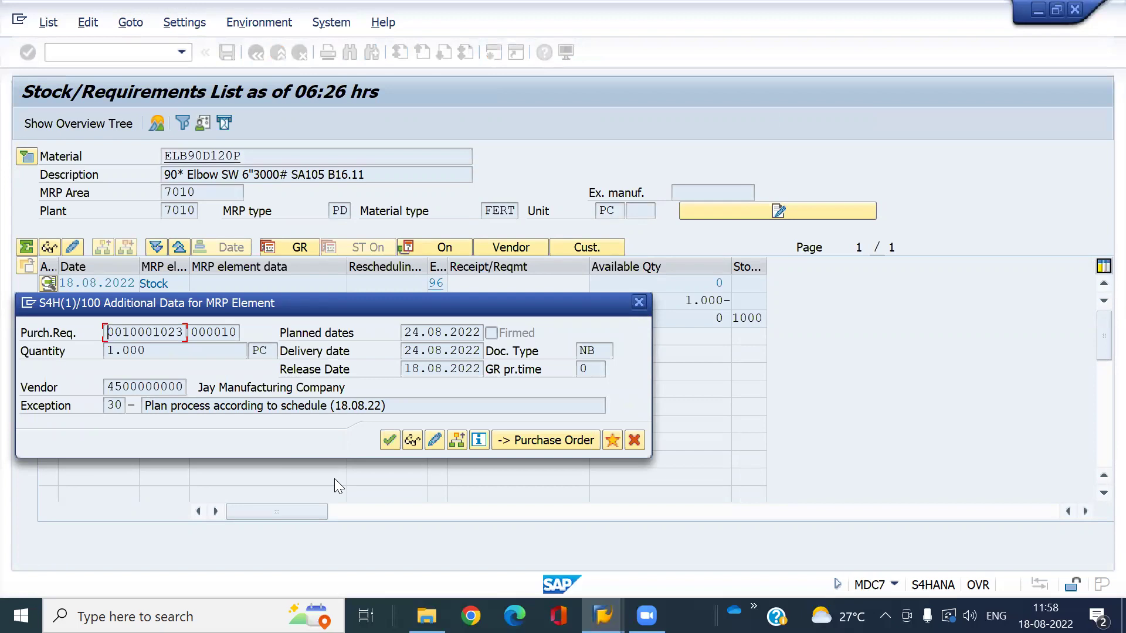
Open requisition 10001023's source of supply and its info record showing 600,00 INR
left_click(414, 441)
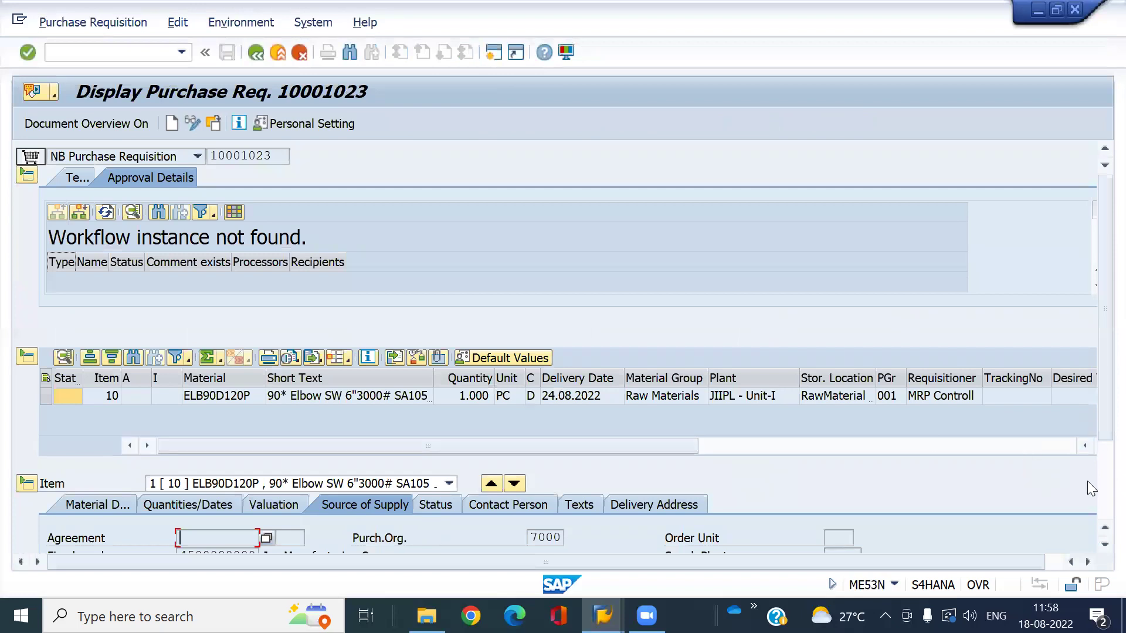
left_click(1098, 493)
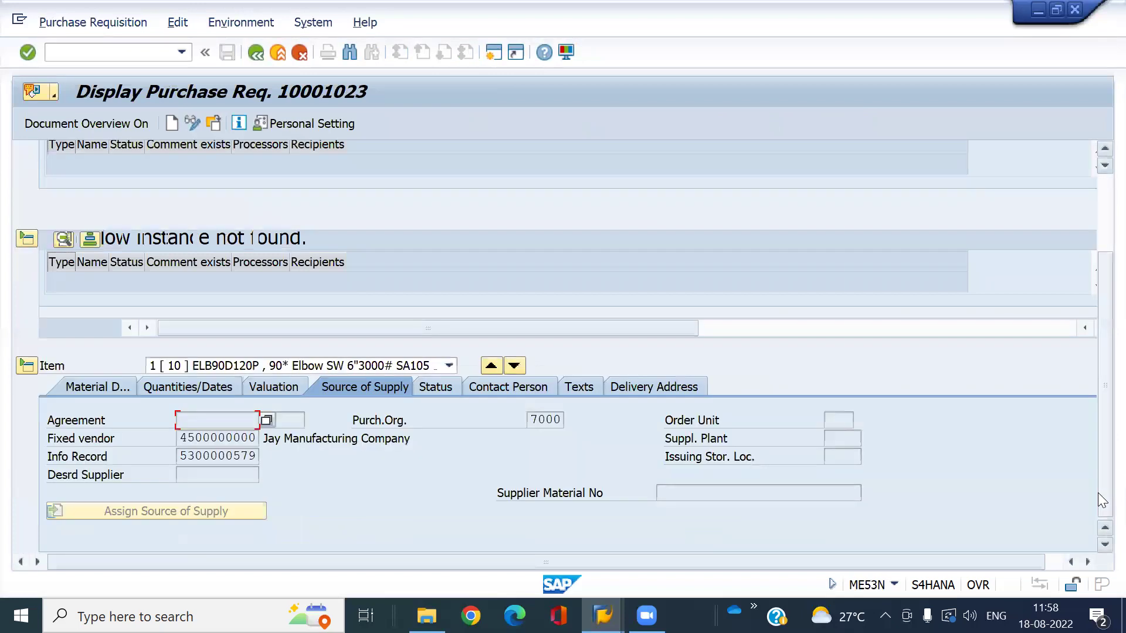
left_click(240, 438)
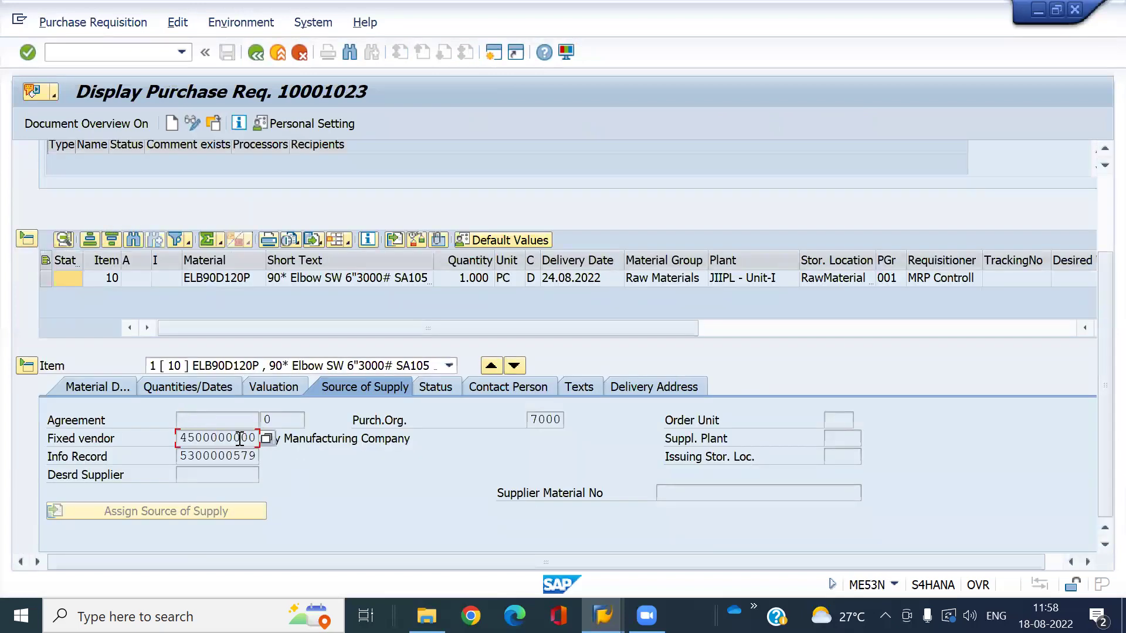
left_click(244, 457)
double_click(244, 457)
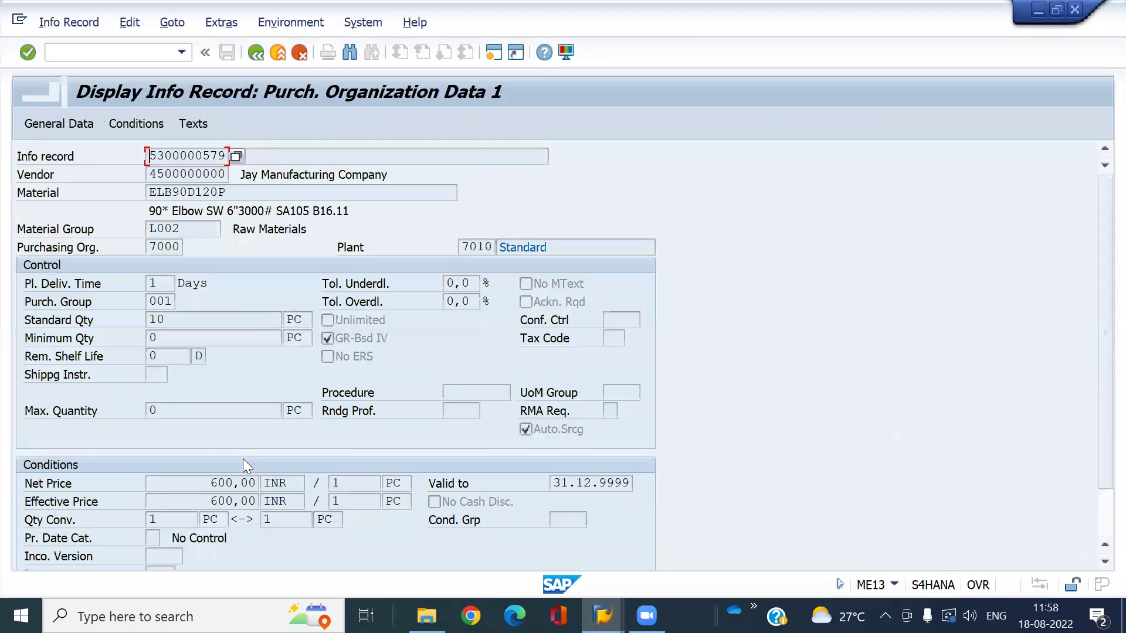